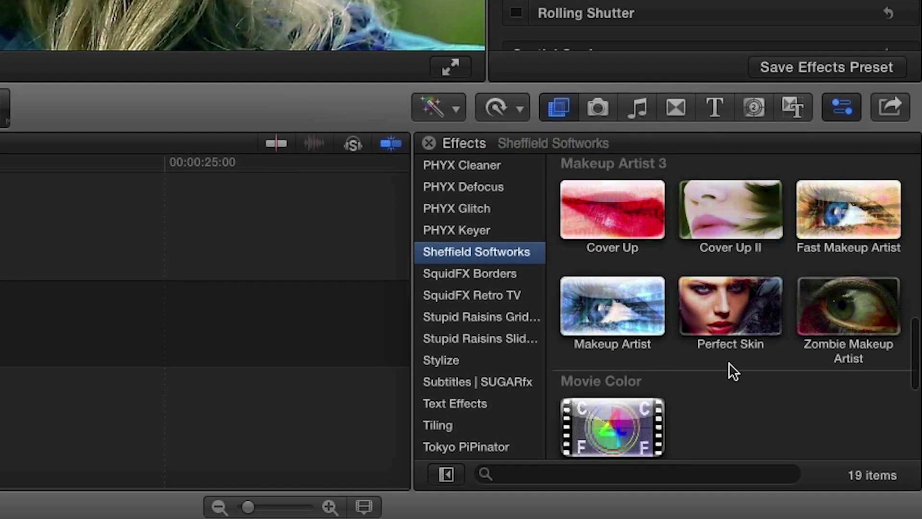
Step: Apply Perfect Skin to the portrait clip and switch Skin Selection from Skintones to Chroma Key
{"action": "left_click", "coordinate": [840, 425]}
{"action": "left_click_drag", "start_coordinate": [736, 307], "coordinate": [254, 442]}
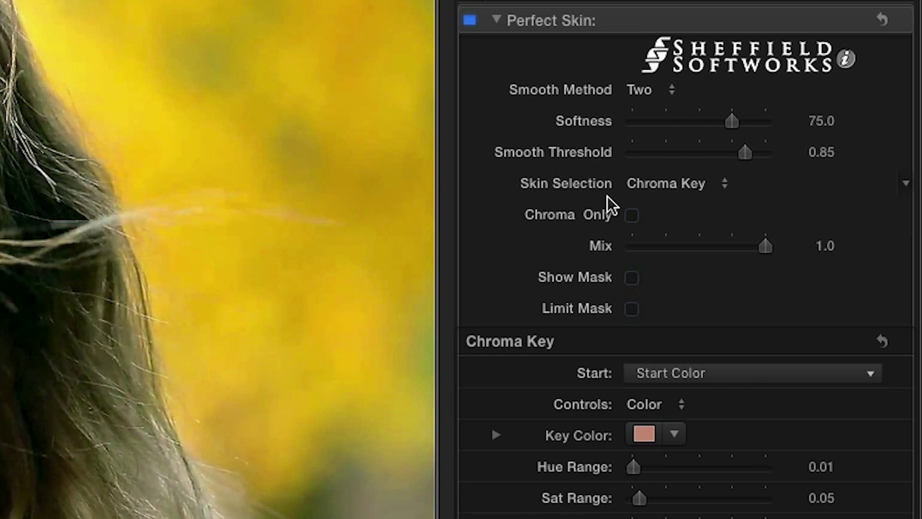
{"action": "left_click", "coordinate": [659, 187]}
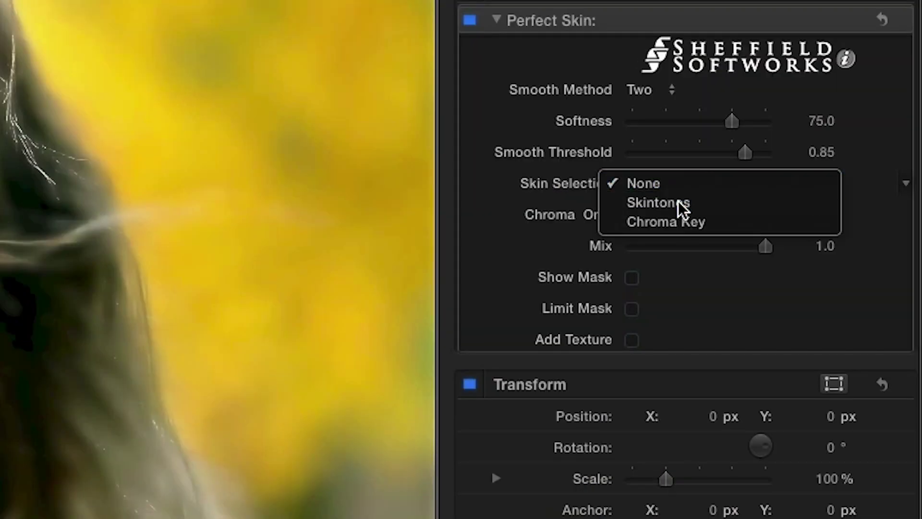
{"action": "left_click", "coordinate": [679, 200]}
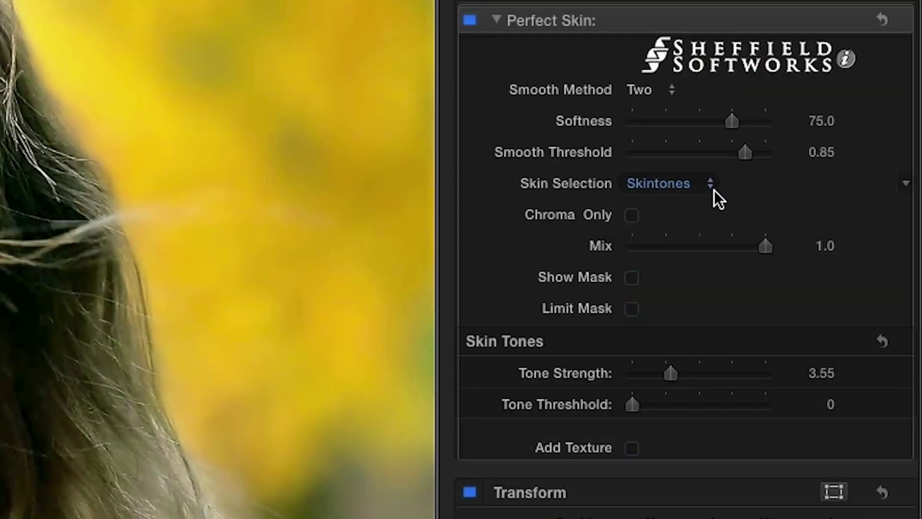
{"action": "left_click", "coordinate": [714, 191]}
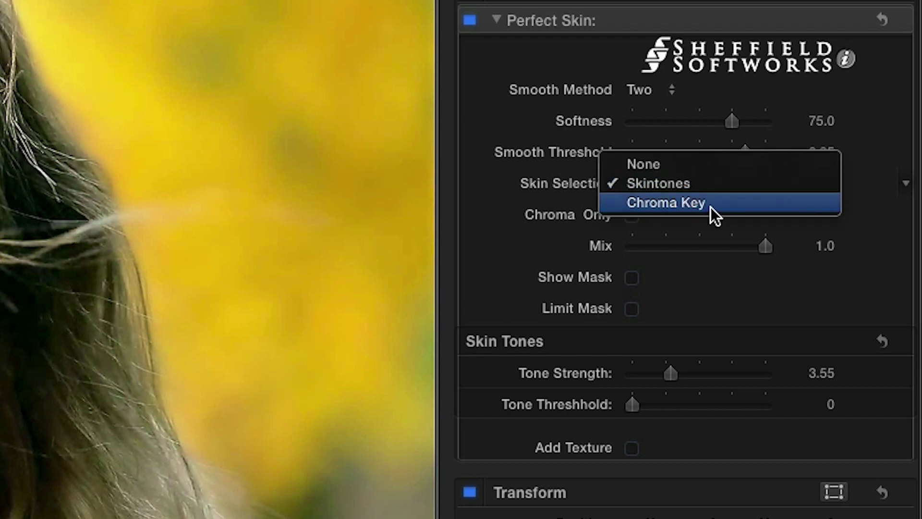
{"action": "left_click", "coordinate": [711, 207]}
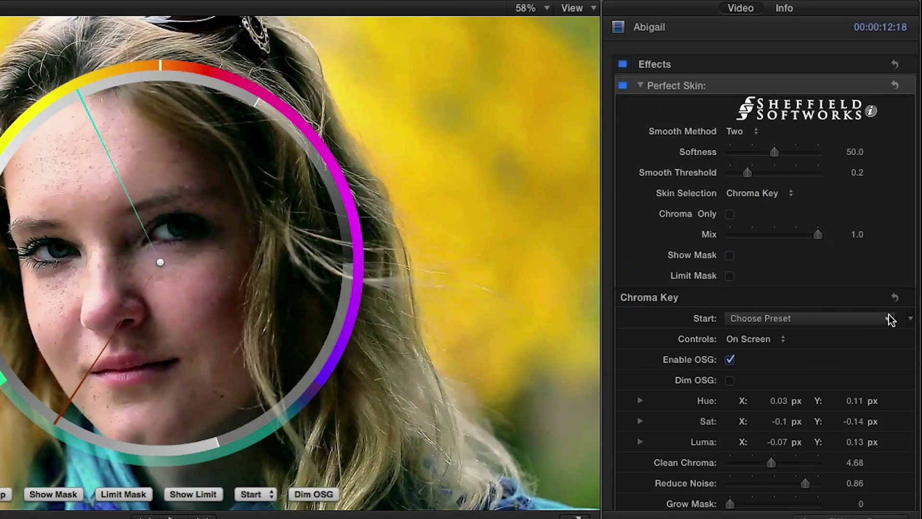
Step: Start the chroma key with on-screen controls and display the skin mask in the viewer
{"action": "left_click", "coordinate": [890, 319]}
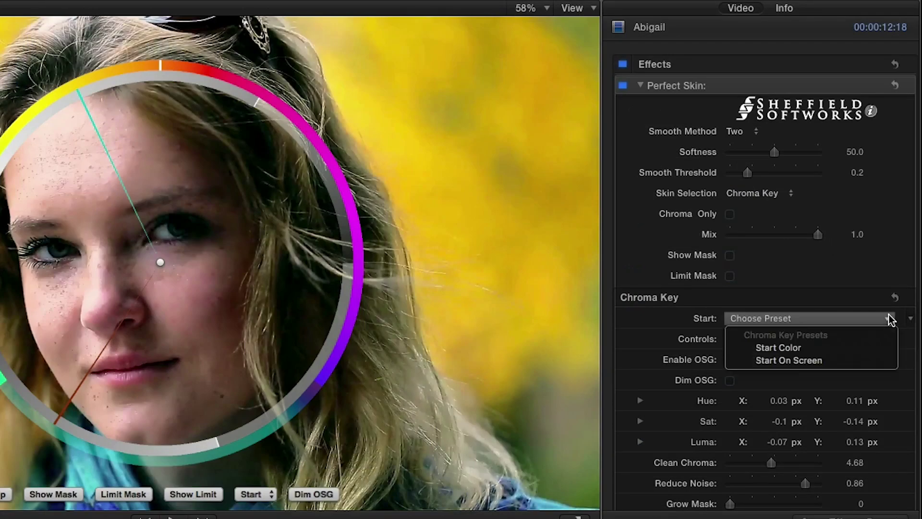
{"action": "left_click", "coordinate": [878, 361]}
{"action": "left_click", "coordinate": [342, 504]}
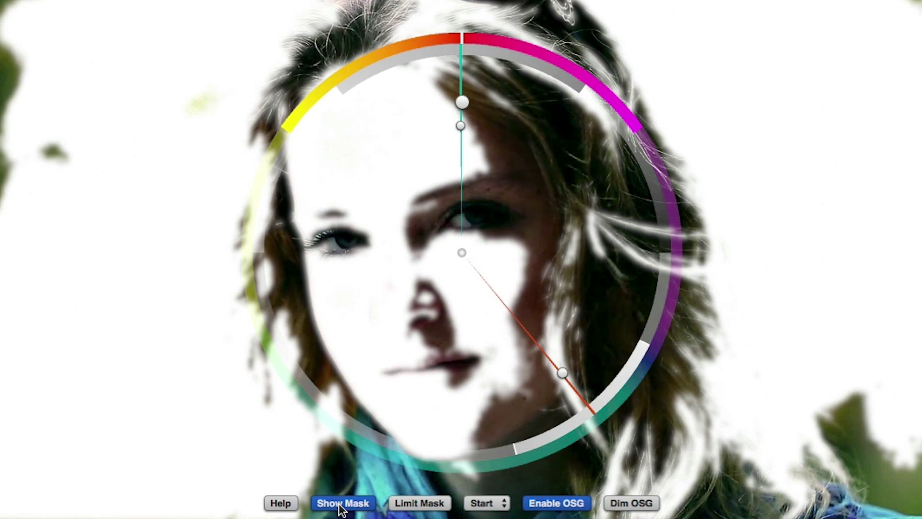
Step: Adjust the hue, luma and saturation handles so the mask covers the whole face
{"action": "left_click_drag", "start_coordinate": [462, 102], "coordinate": [363, 173]}
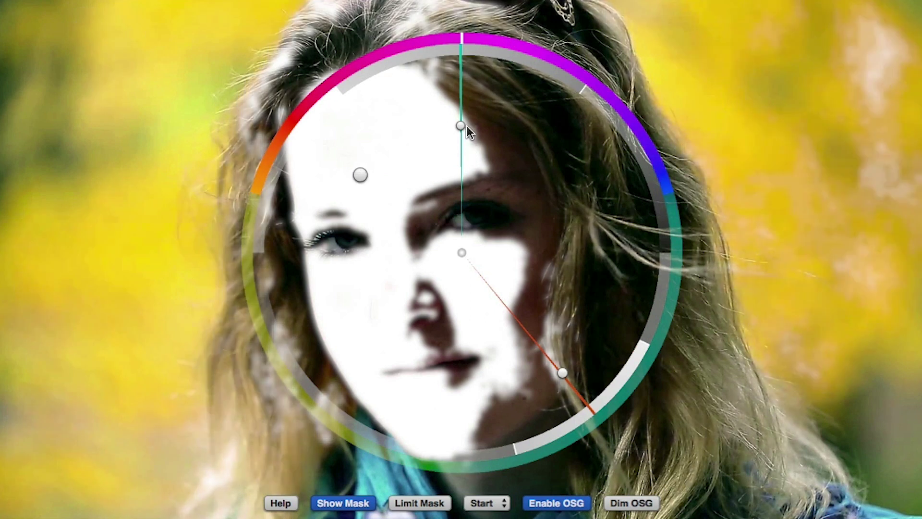
{"action": "left_click_drag", "start_coordinate": [462, 127], "coordinate": [486, 130]}
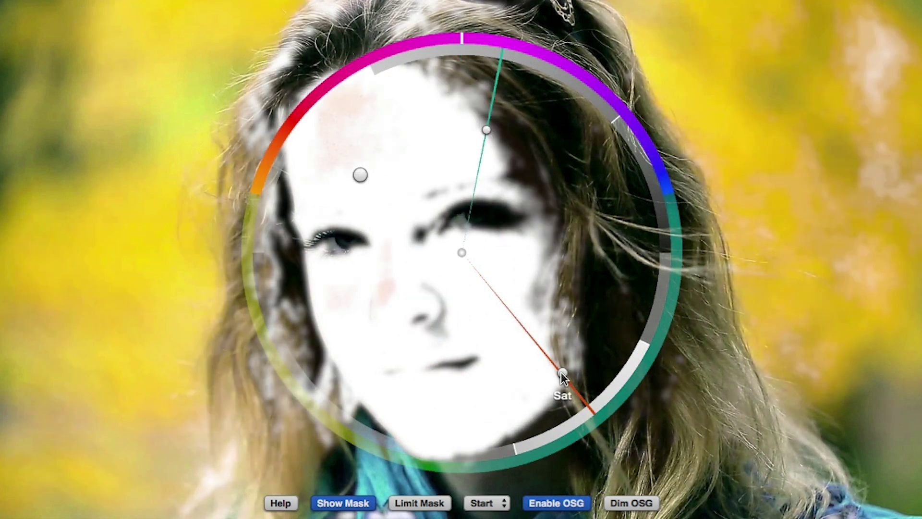
{"action": "left_click_drag", "start_coordinate": [563, 373], "coordinate": [396, 322]}
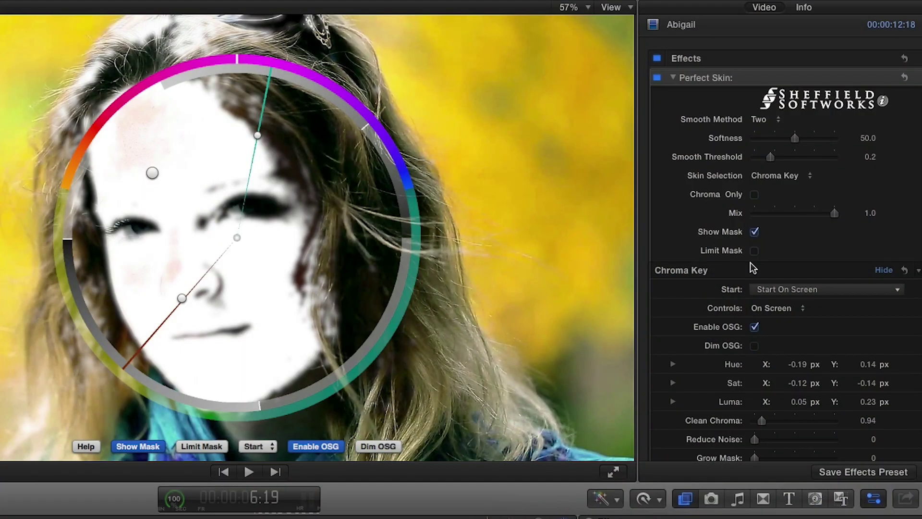
Step: Turn on Limit Mask and Show Limit, and hide the on-screen guides and skin mask
{"action": "left_click", "coordinate": [756, 250]}
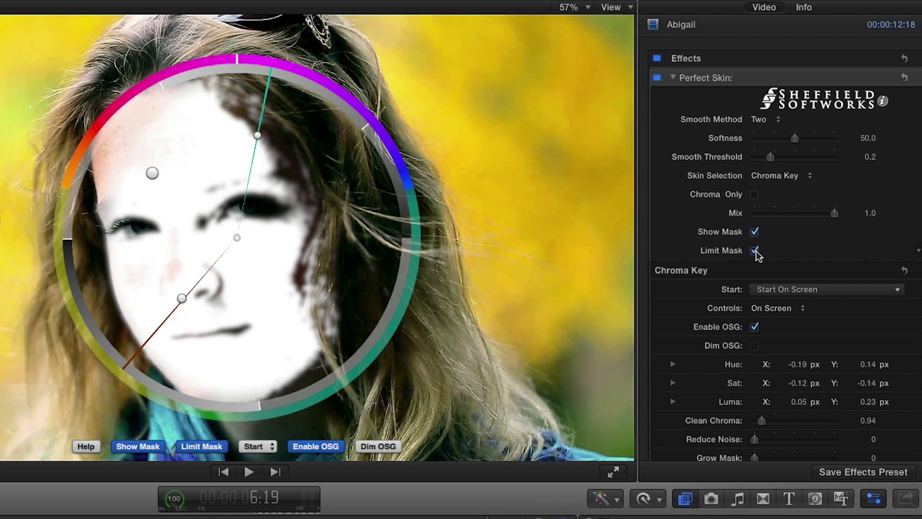
{"action": "left_click", "coordinate": [755, 289]}
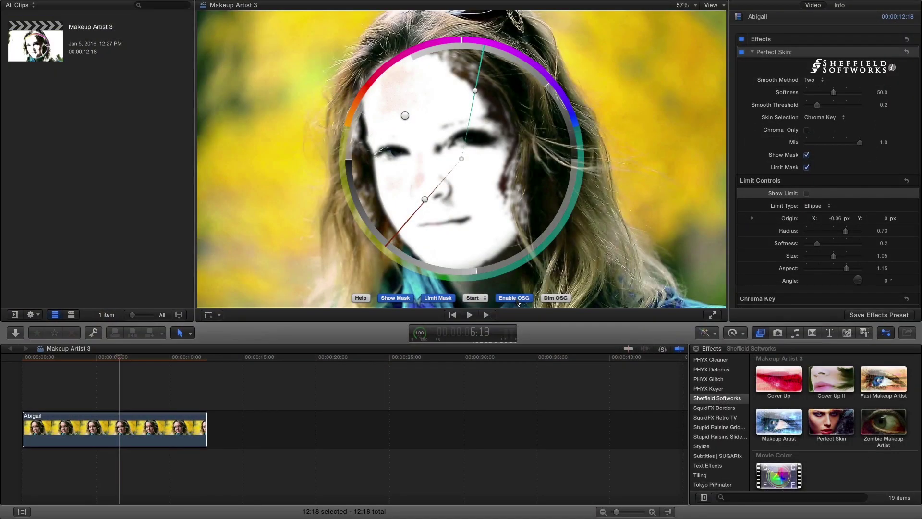
{"action": "left_click", "coordinate": [515, 298]}
{"action": "left_click", "coordinate": [406, 298]}
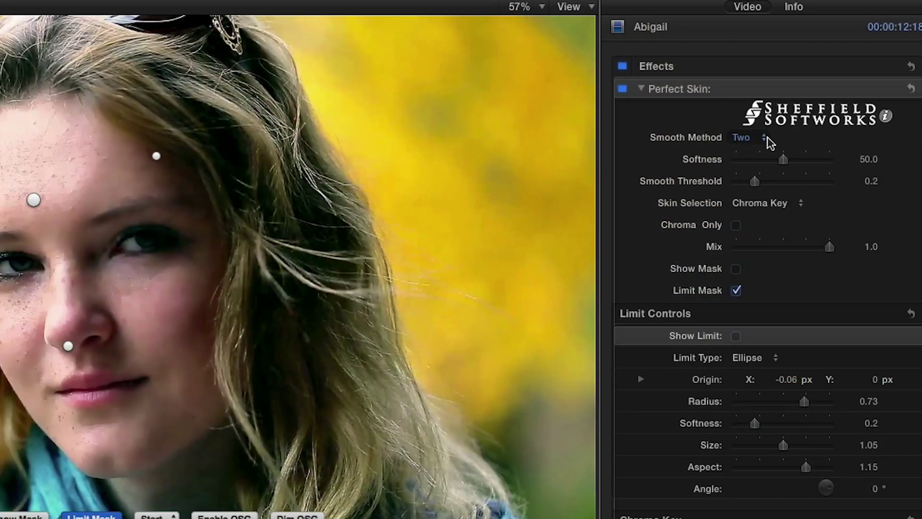
Step: Set Smooth Method to Four, raise Softness to 75 and increase the Smooth Threshold
{"action": "left_click", "coordinate": [823, 81]}
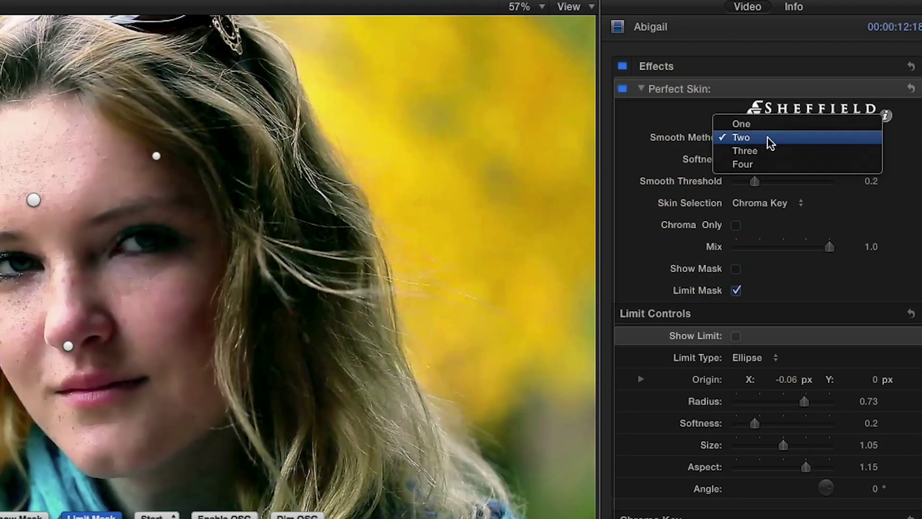
{"action": "left_click", "coordinate": [765, 126]}
{"action": "left_click", "coordinate": [763, 137]}
{"action": "key", "text": "Escape"}
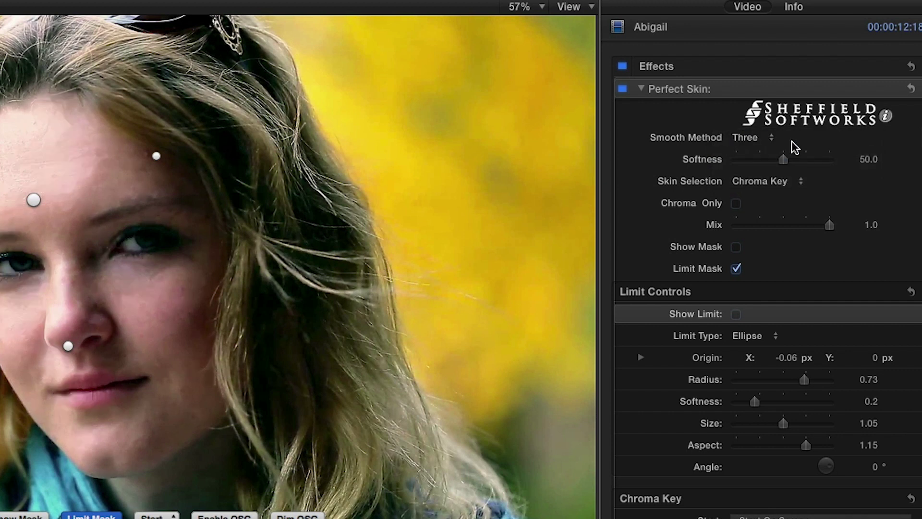
{"action": "left_click", "coordinate": [771, 137]}
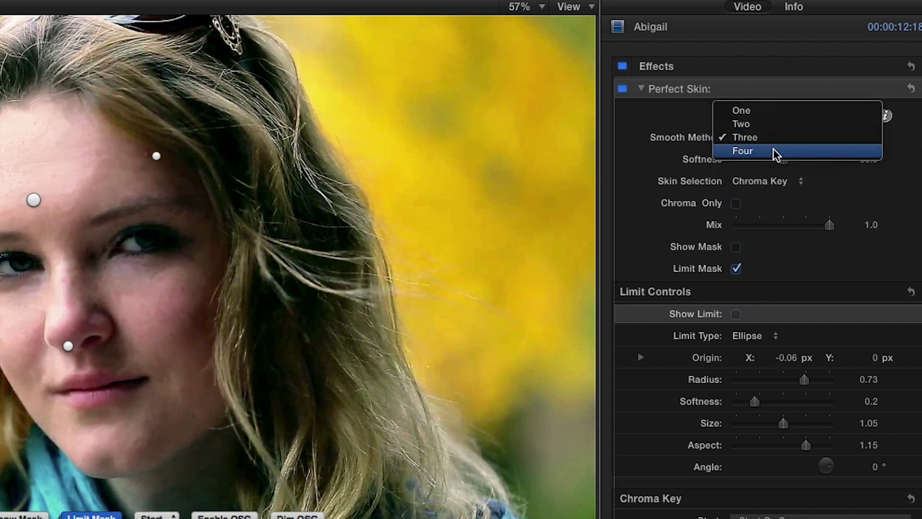
{"action": "left_click", "coordinate": [785, 149]}
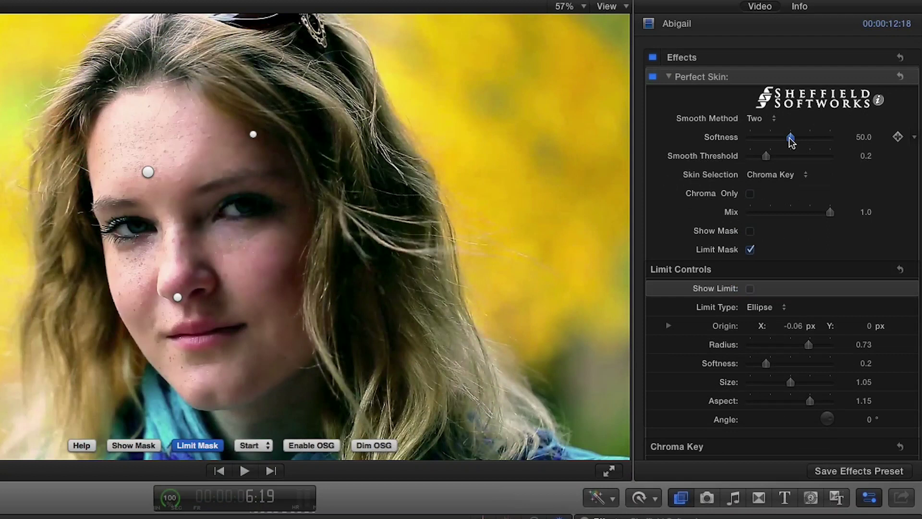
{"action": "left_click_drag", "start_coordinate": [791, 140], "coordinate": [811, 141]}
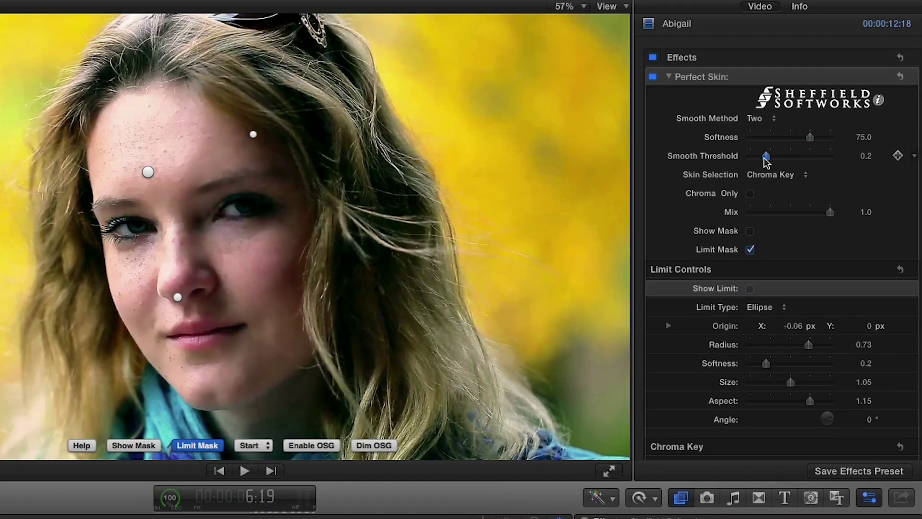
{"action": "left_click_drag", "start_coordinate": [766, 159], "coordinate": [805, 154]}
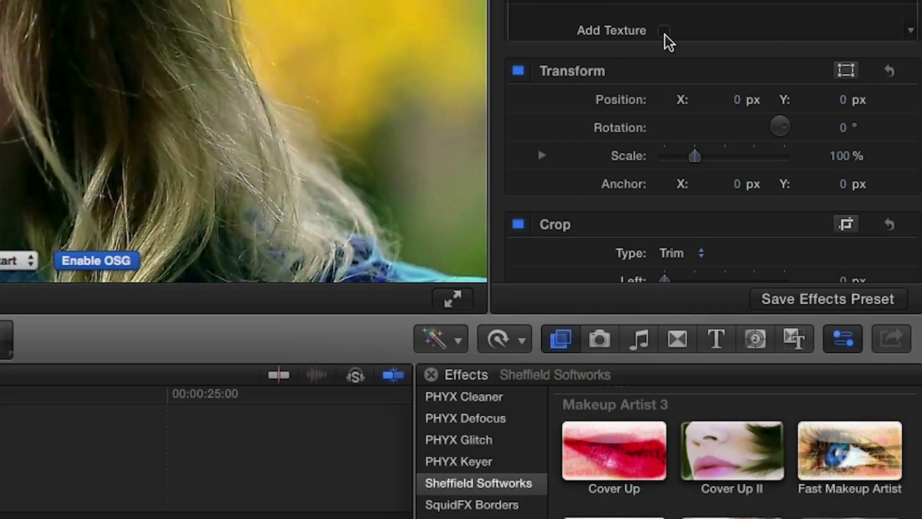
Step: Enable Add Texture on the Perfect Skin effect
{"action": "left_click", "coordinate": [664, 32]}
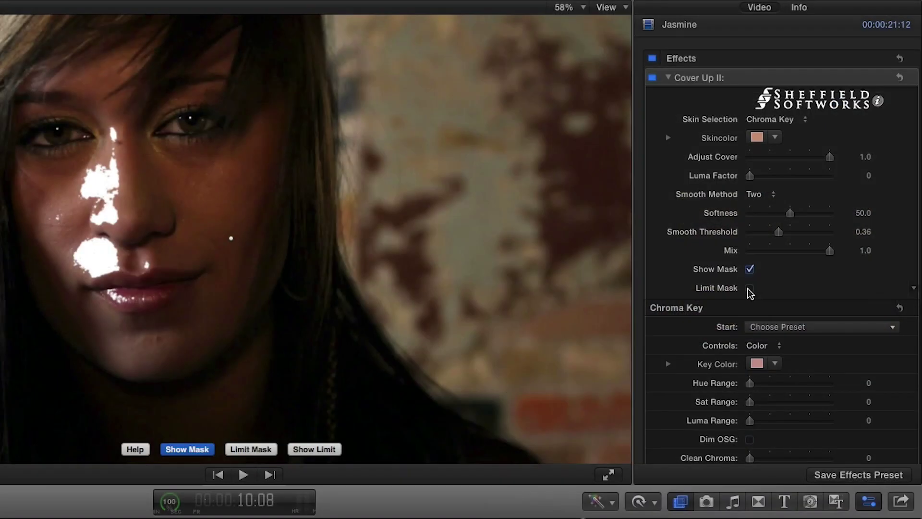
Step: Limit the Cover Up II mask to a small ellipse over the blemish and hide the mask
{"action": "left_click", "coordinate": [750, 289]}
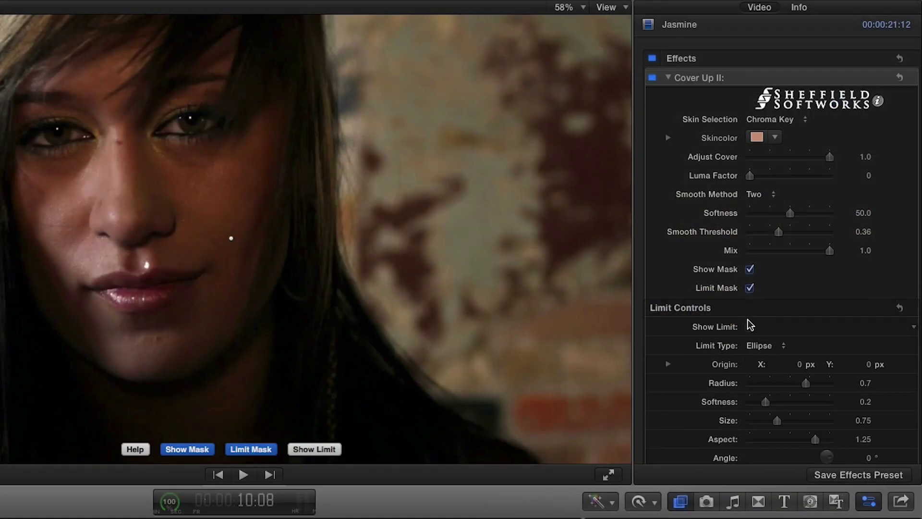
{"action": "left_click", "coordinate": [750, 327]}
{"action": "left_click_drag", "start_coordinate": [807, 383], "coordinate": [771, 384]}
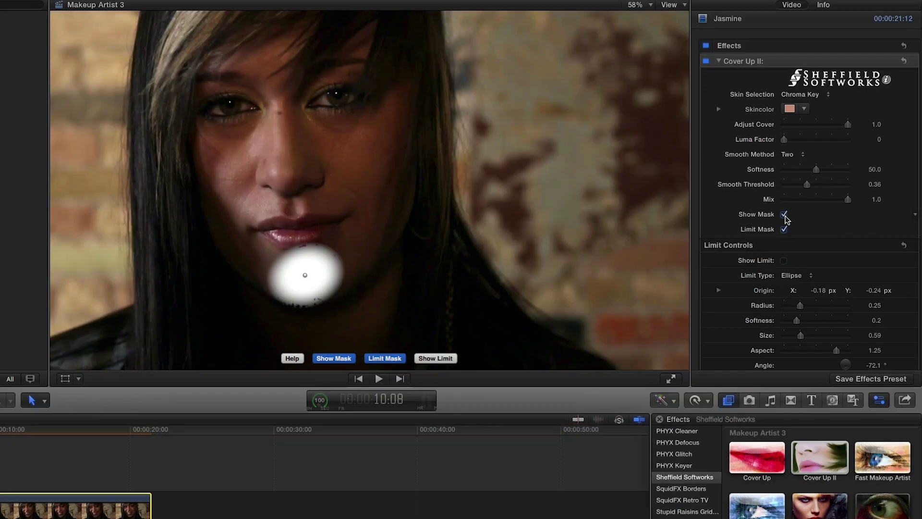
{"action": "left_click", "coordinate": [784, 215]}
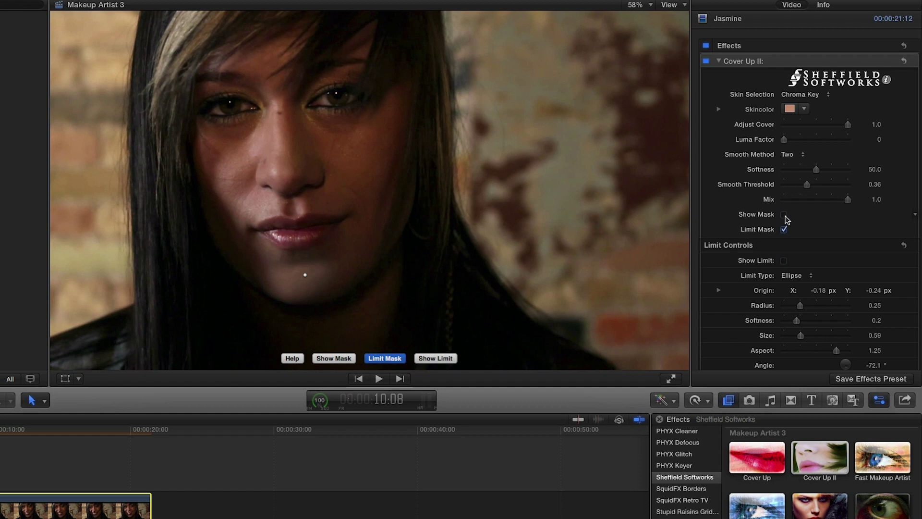
Step: Sample the Skincolor from the chin with the eyedropper
{"action": "left_click", "coordinate": [790, 109]}
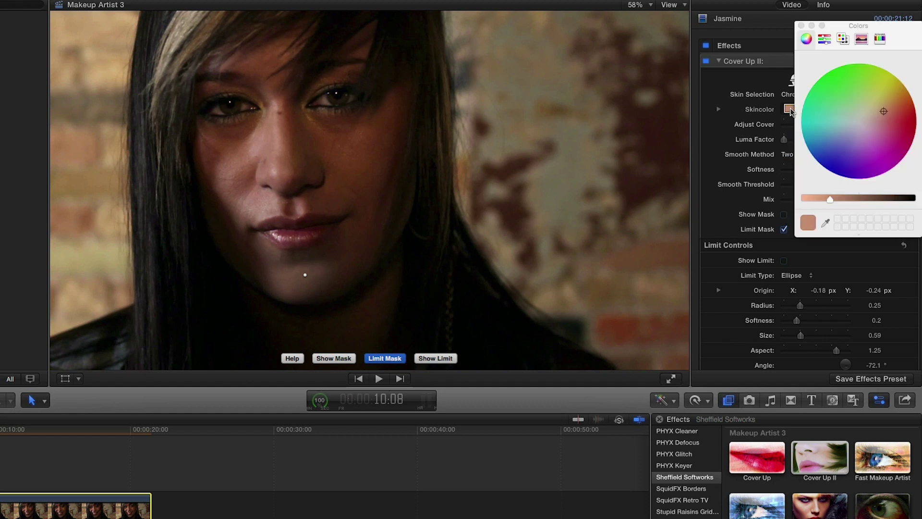
{"action": "left_click", "coordinate": [826, 222]}
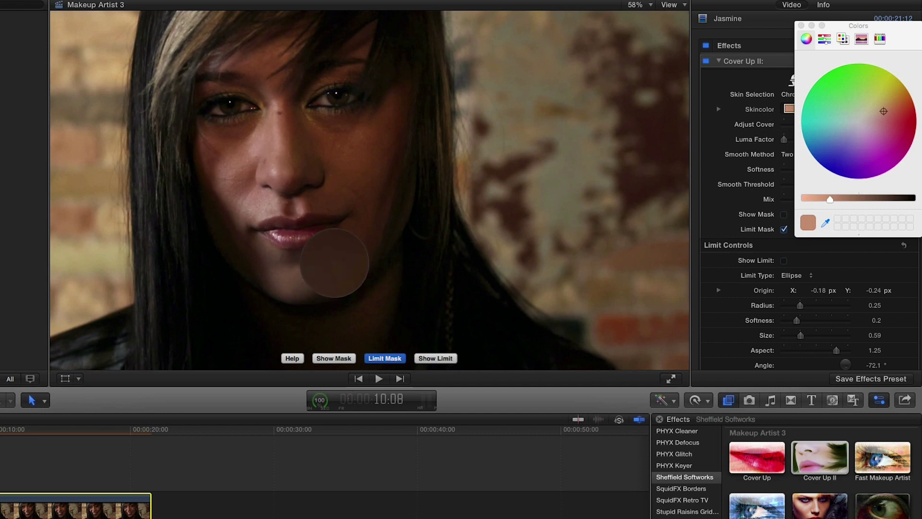
{"action": "left_click", "coordinate": [336, 262]}
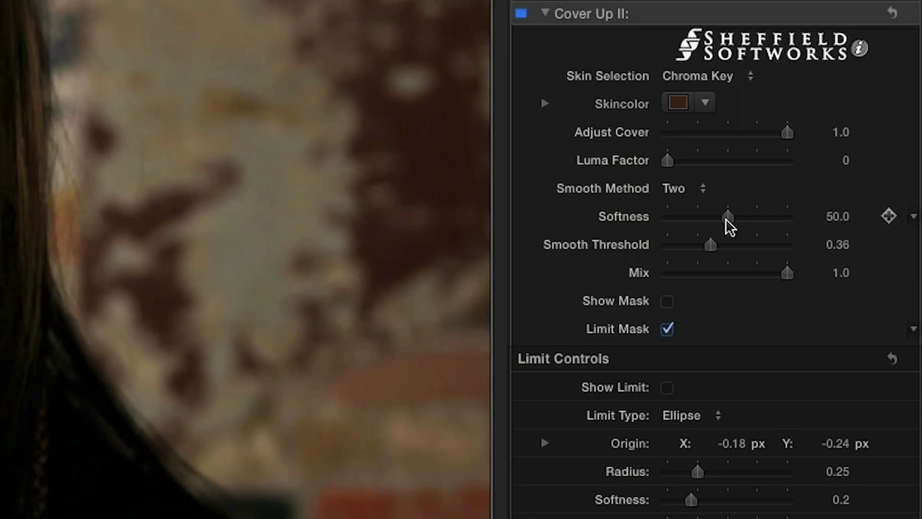
Step: Drag Cover Up II Softness up to 91.0 and Mix down to 0.7
{"action": "left_click_drag", "start_coordinate": [724, 218], "coordinate": [777, 226]}
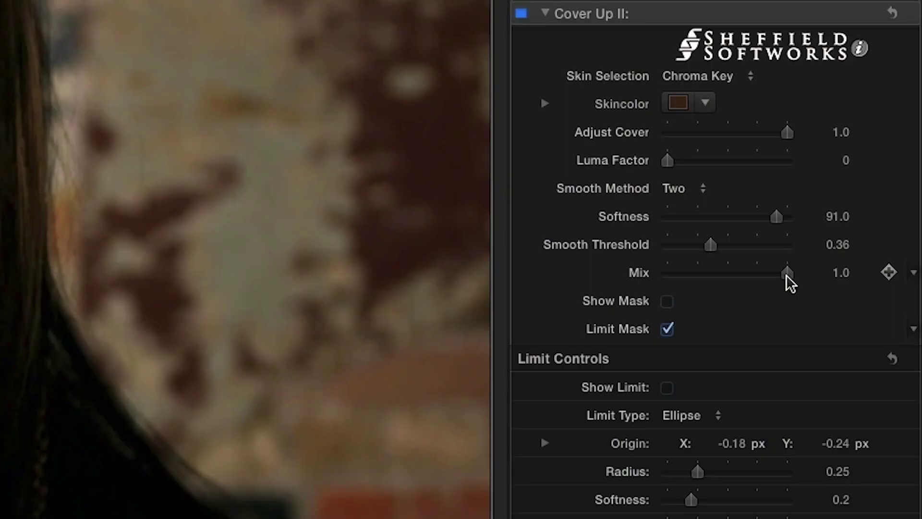
{"action": "left_click_drag", "start_coordinate": [788, 280], "coordinate": [750, 277]}
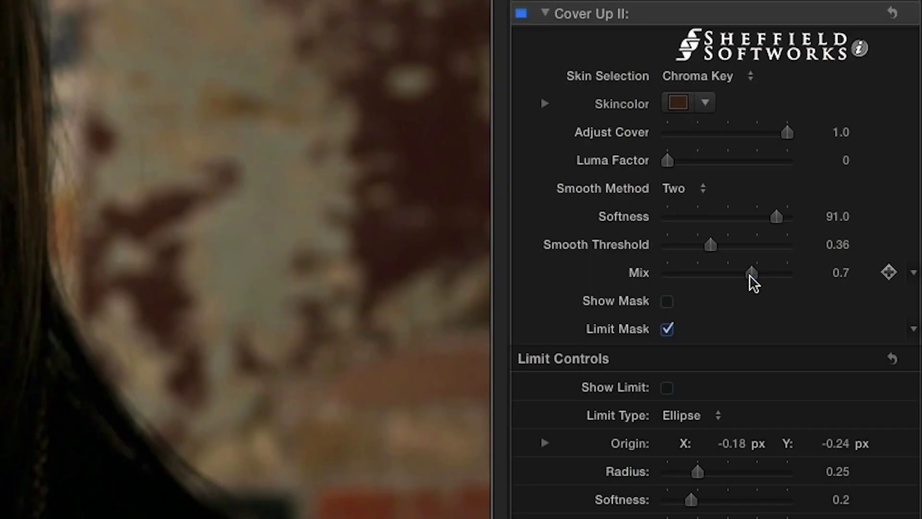